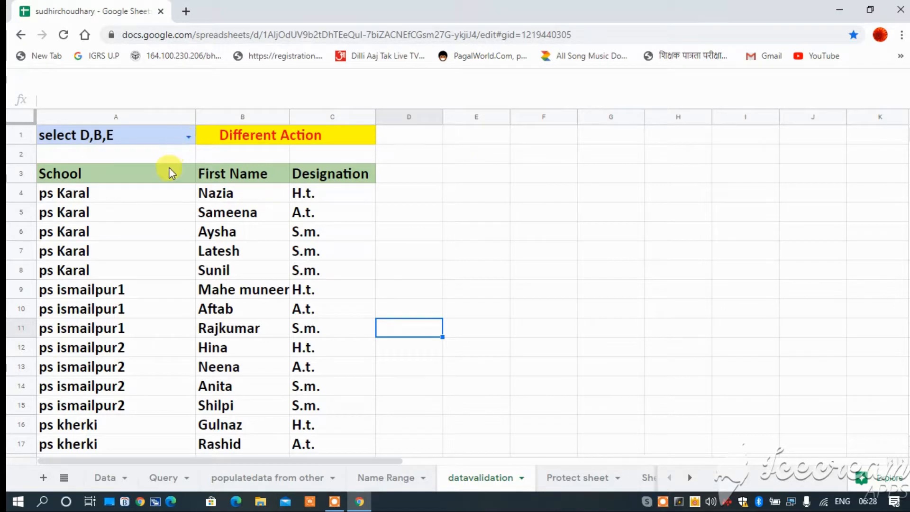
Step: Inspect the QUERY formula in cell A3 and reselect "select D,B,E" as the query in A1
left_click(170, 171)
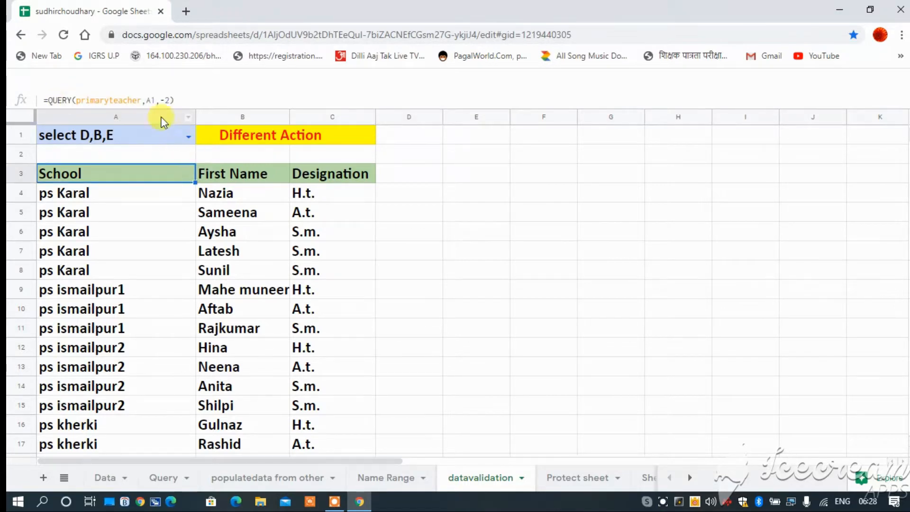
left_click(188, 137)
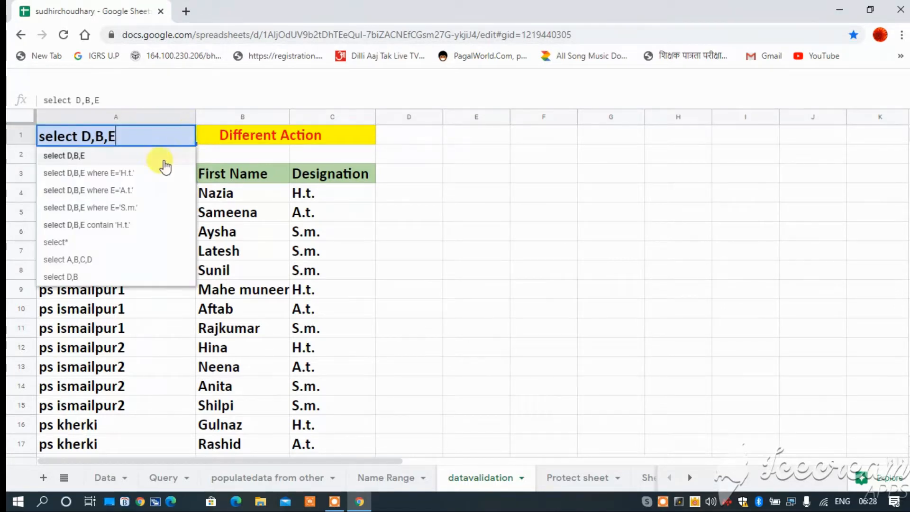
left_click(102, 156)
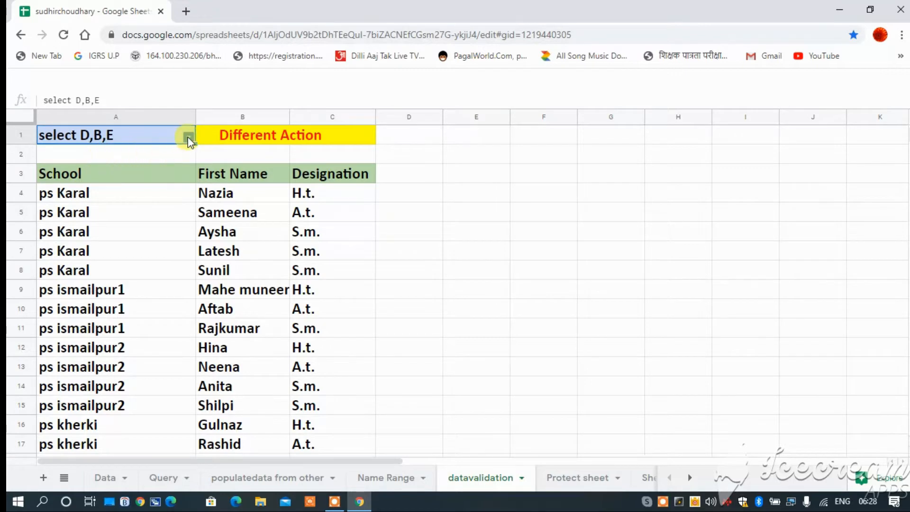
Step: Try the A1 query options "select D,B,E where E='H.t.'" and "select D,B" on the list below
left_click(187, 137)
left_click(133, 173)
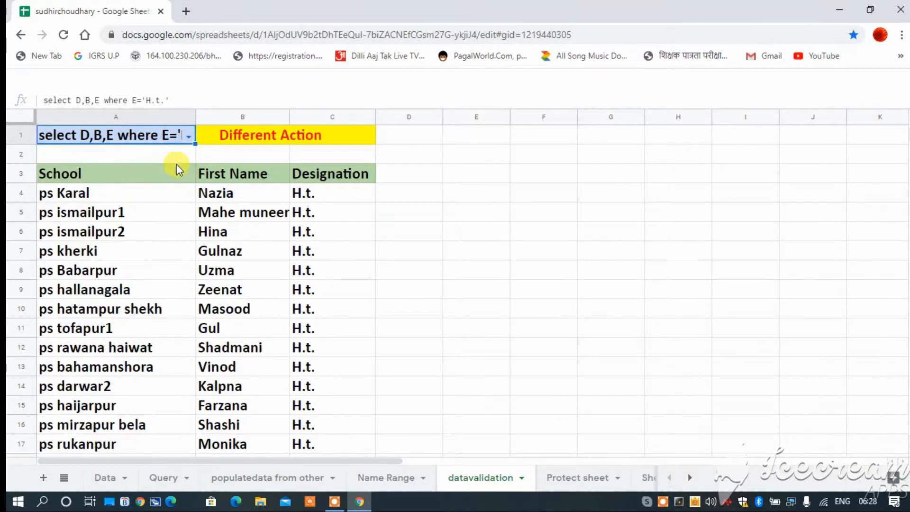
left_click(191, 140)
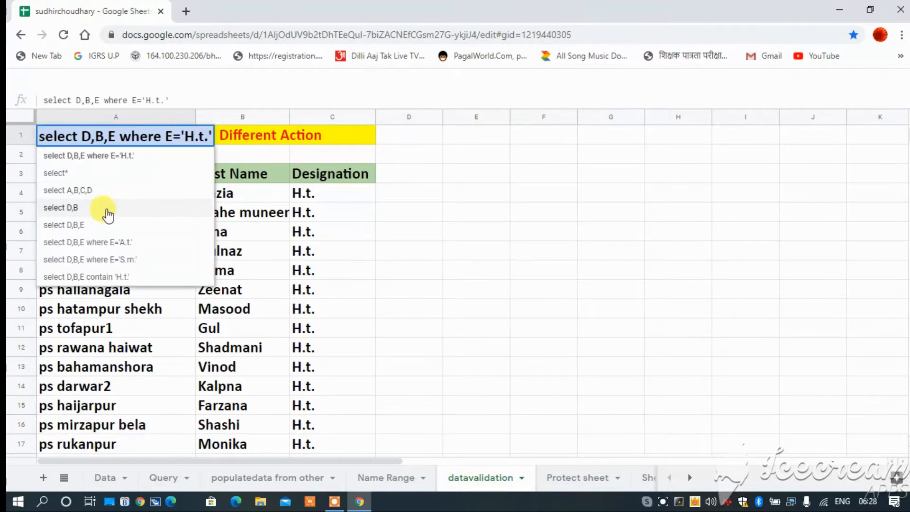
left_click(76, 208)
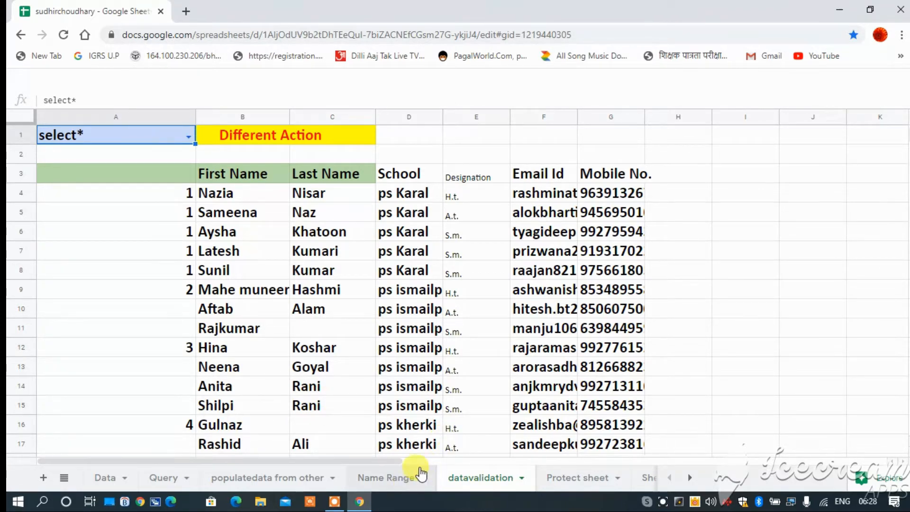
Step: Look over the source table on the Data sheet and begin a QUERY formula in cell B4 of the Name Range sheet
left_click(108, 479)
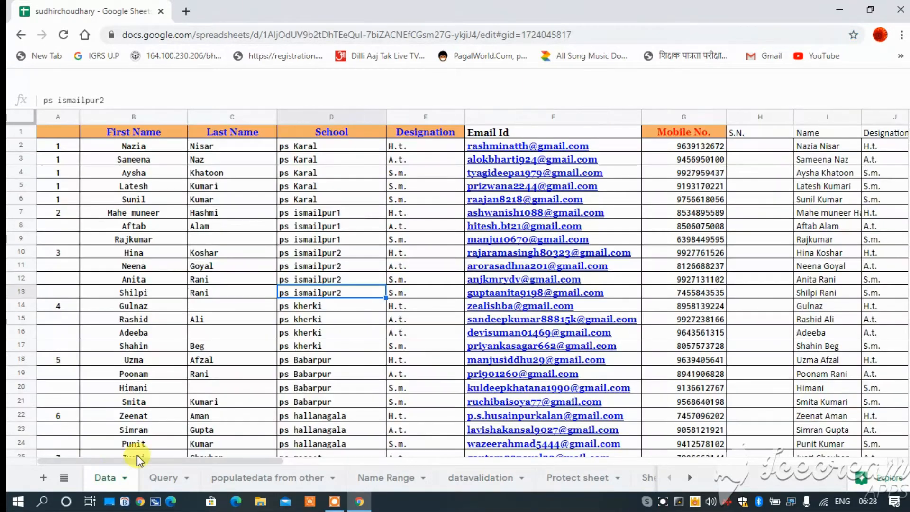
scroll(169, 407, "up", 4)
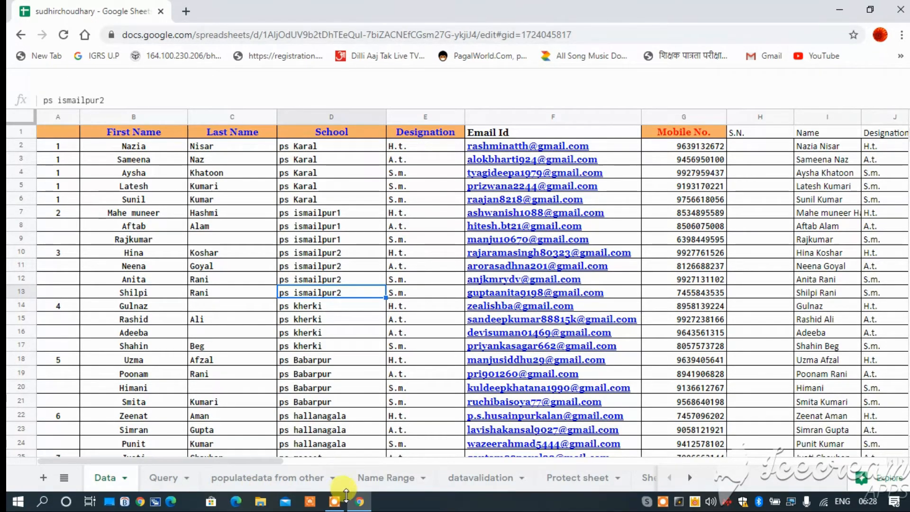
left_click(404, 480)
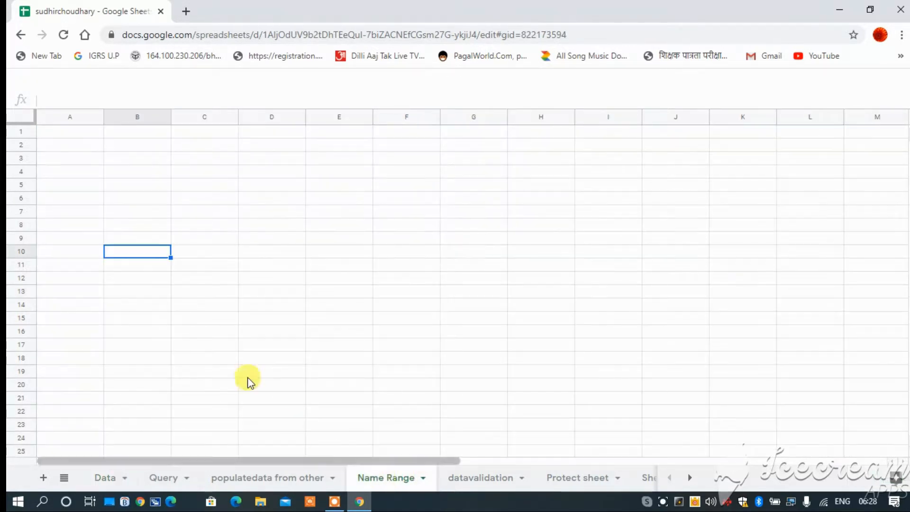
left_click(137, 171)
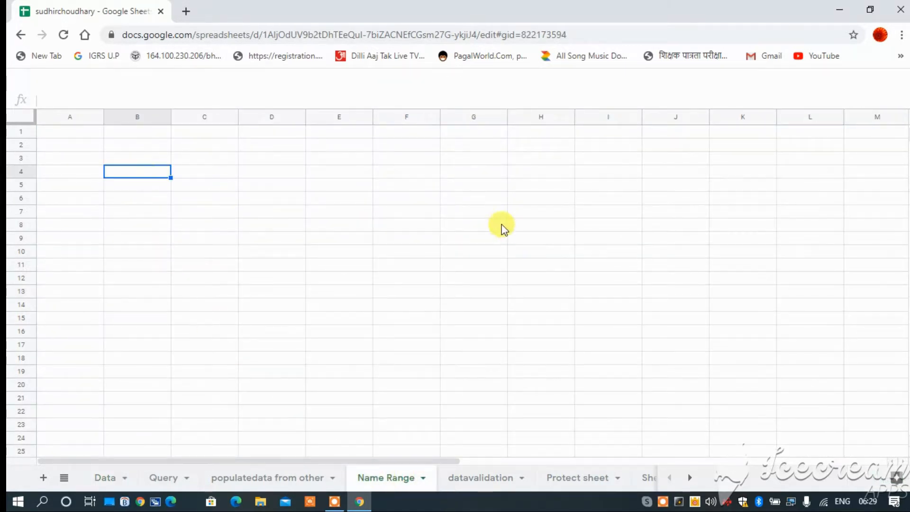
type("=")
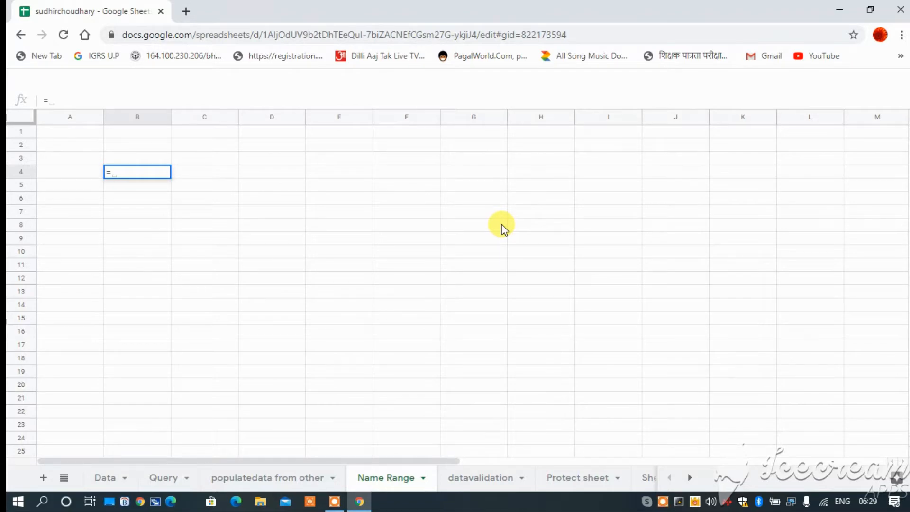
type("q")
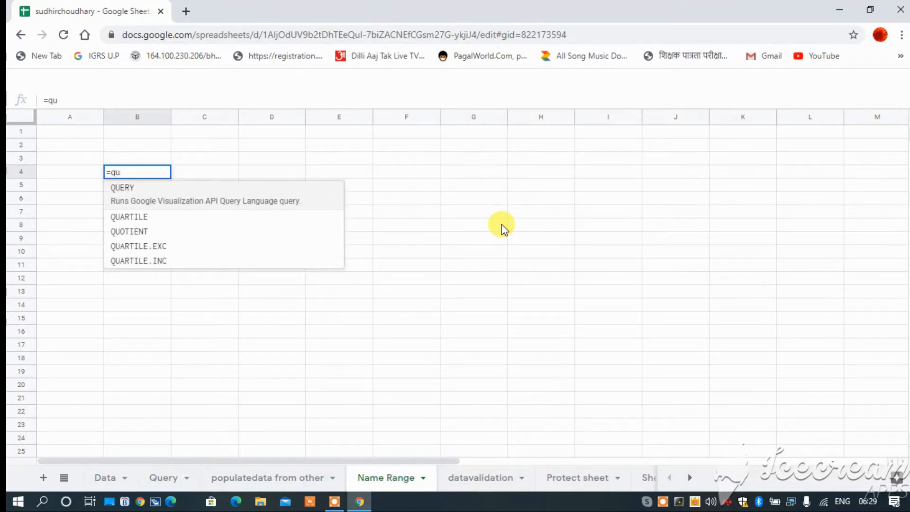
type("u")
key("Tab")
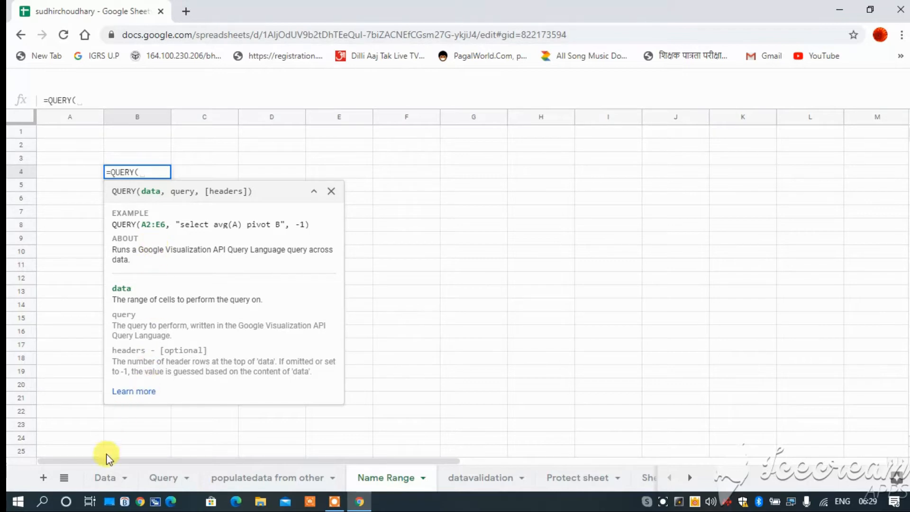
Step: Use the range A2:L23 of the Data sheet as the QUERY formula's data argument
left_click(115, 482)
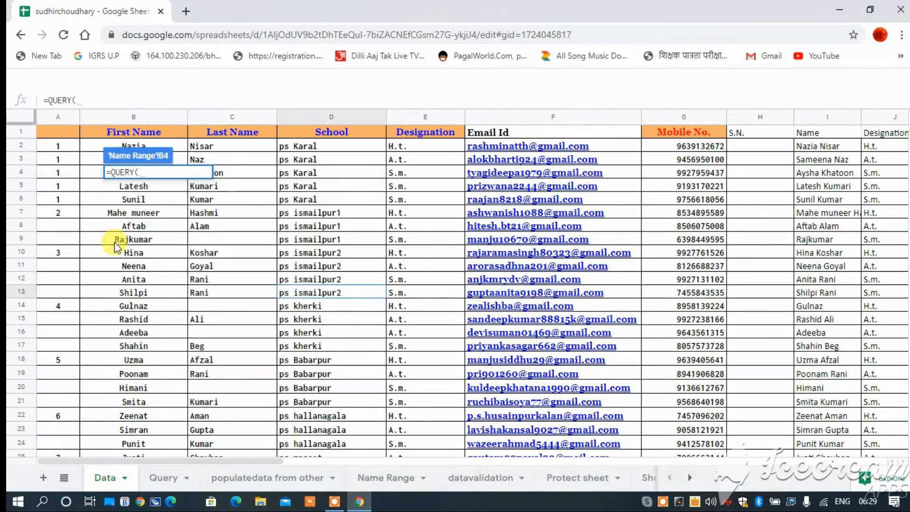
left_click_drag(54, 145, 789, 429)
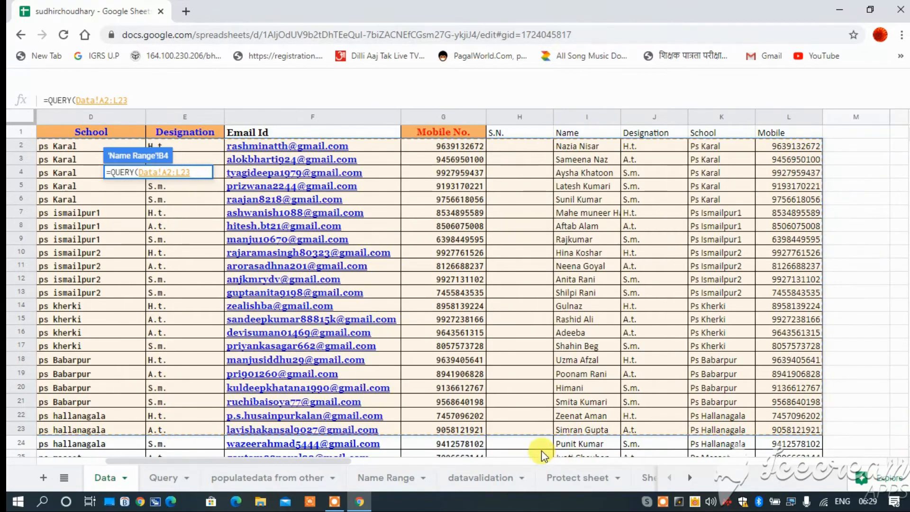
type(",")
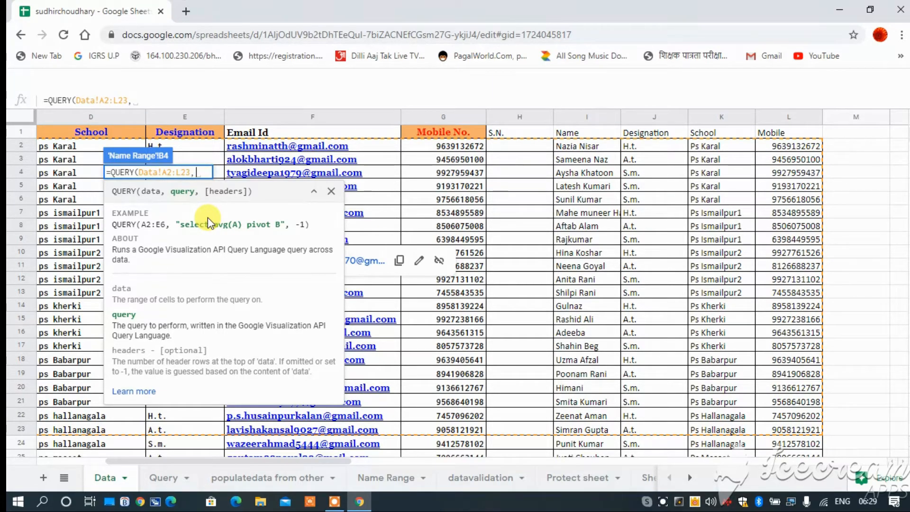
Step: Complete the QUERY formula with the query "select D,E,G", leave the headers argument empty, and enter it
type("'")
key("BackSpace")
type("\"select")
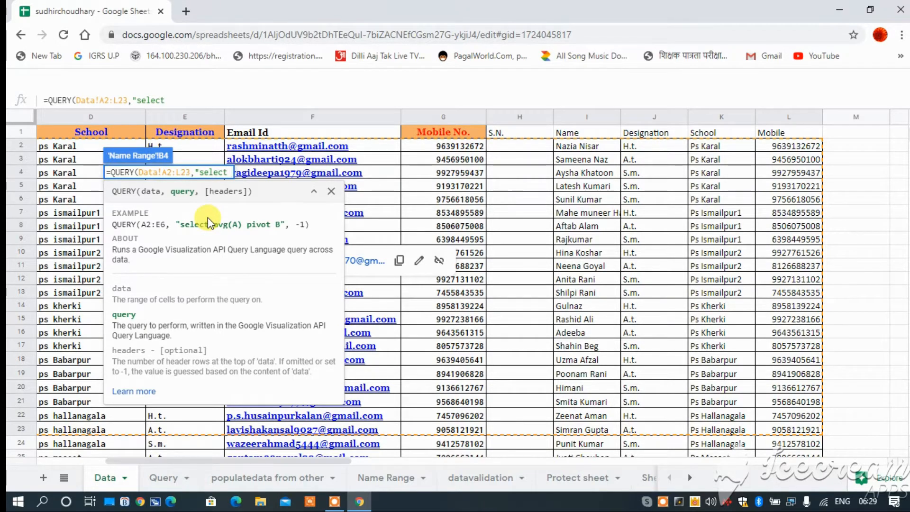
type(" D")
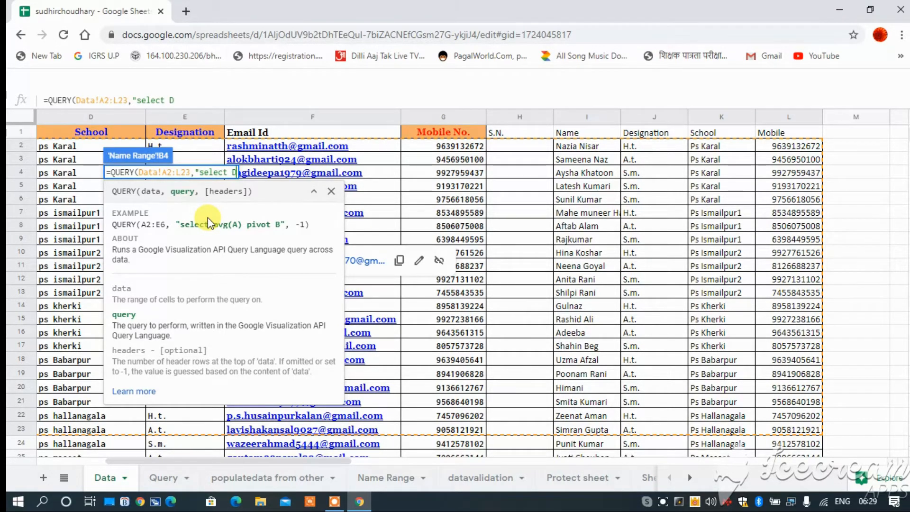
type(",")
type("E")
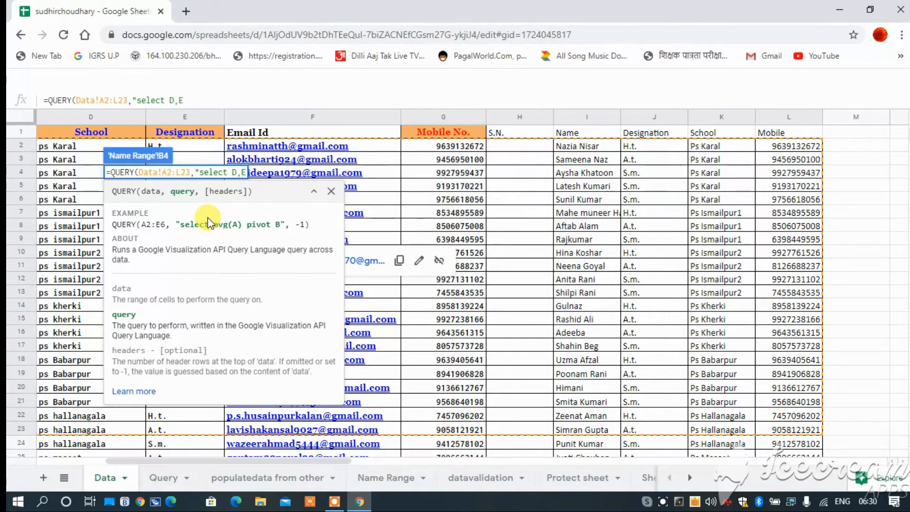
type(",")
type("G")
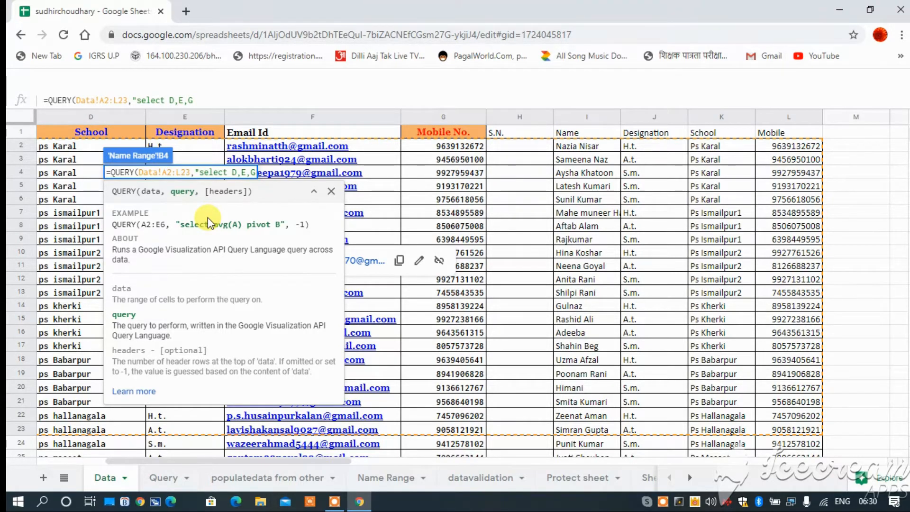
type("\",")
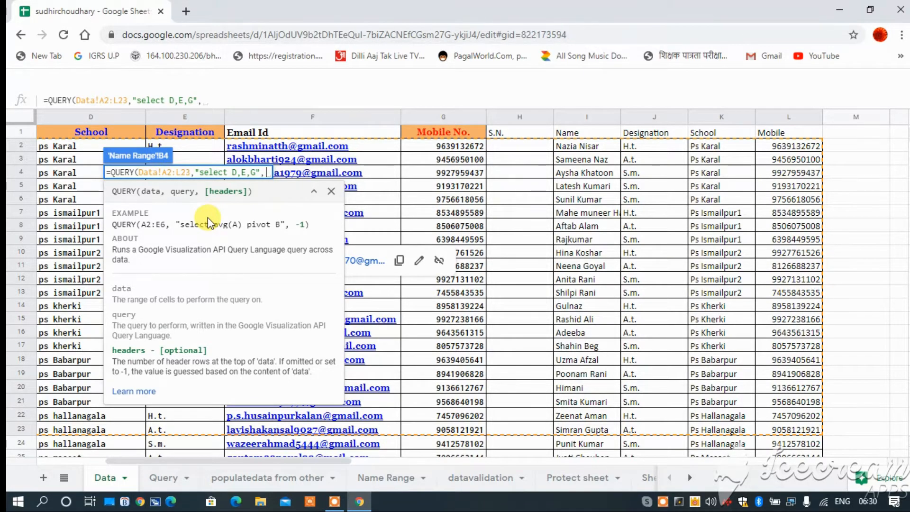
key("Return")
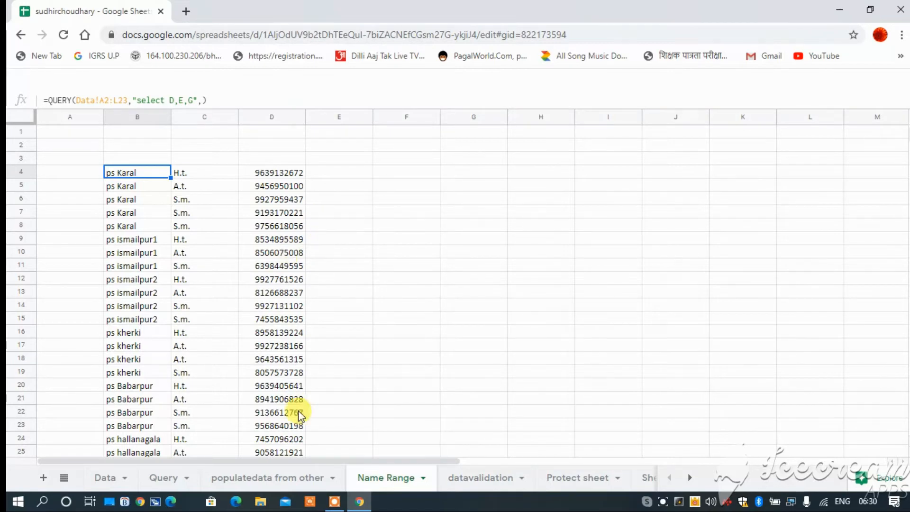
Step: Return to the datavalidation sheet and choose "select*" again as the query in A1
left_click(466, 478)
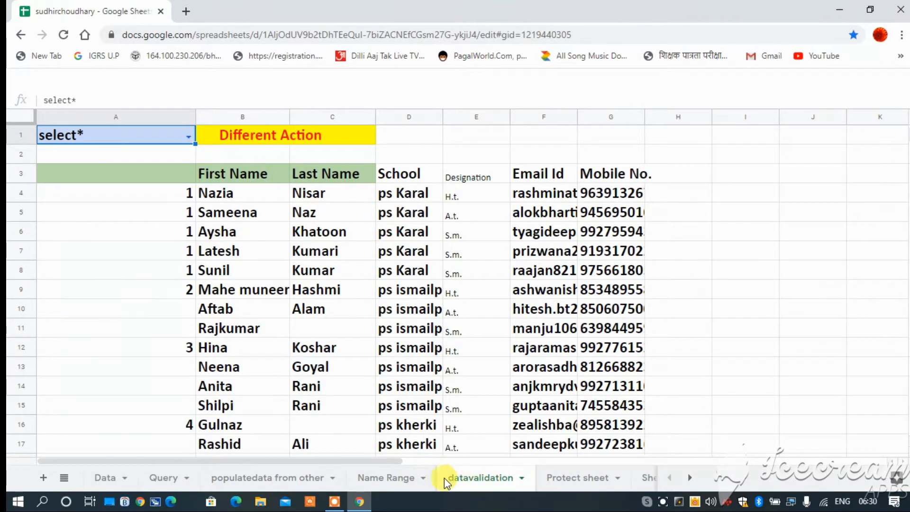
left_click(188, 138)
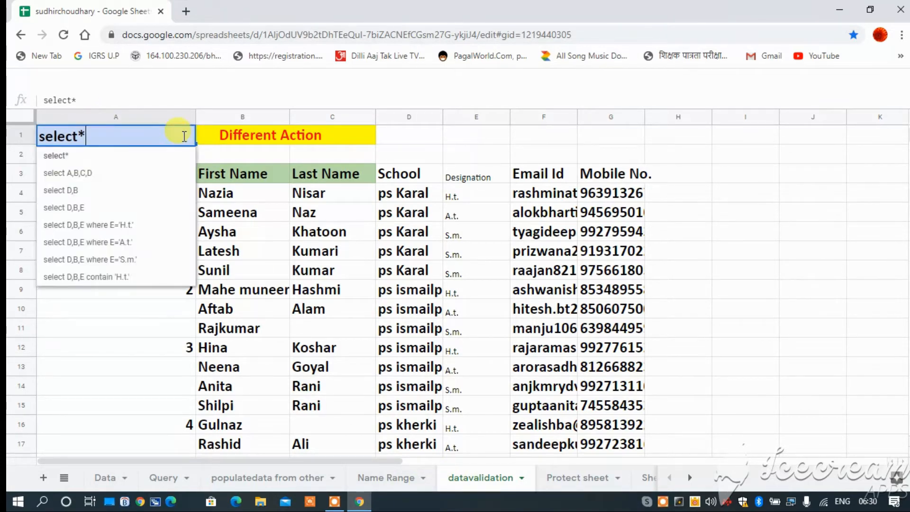
left_click(78, 158)
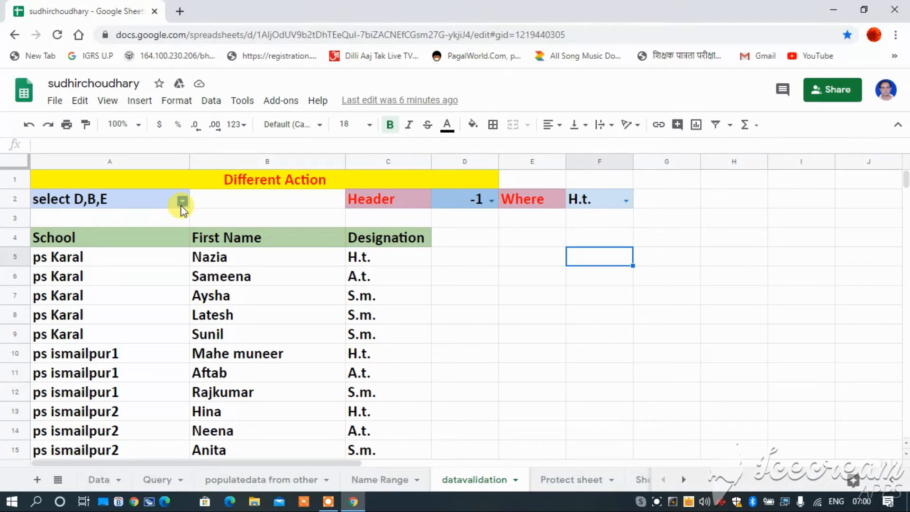
Step: Review the query options available in A2 and inspect the QUERY formula in cell A4
left_click(182, 203)
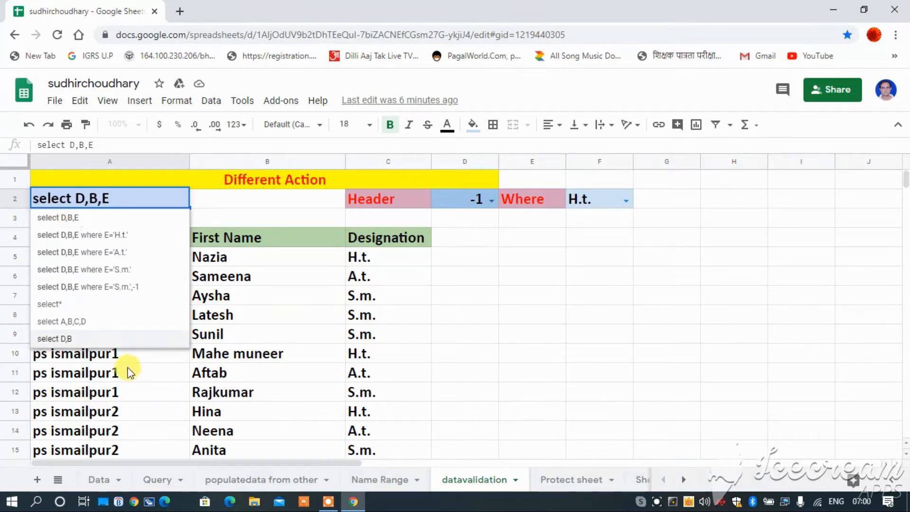
left_click(463, 260)
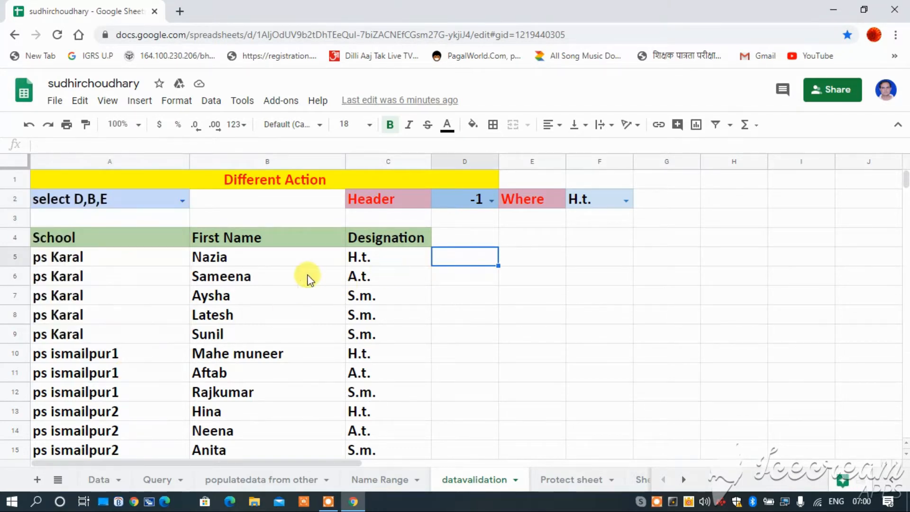
left_click(122, 237)
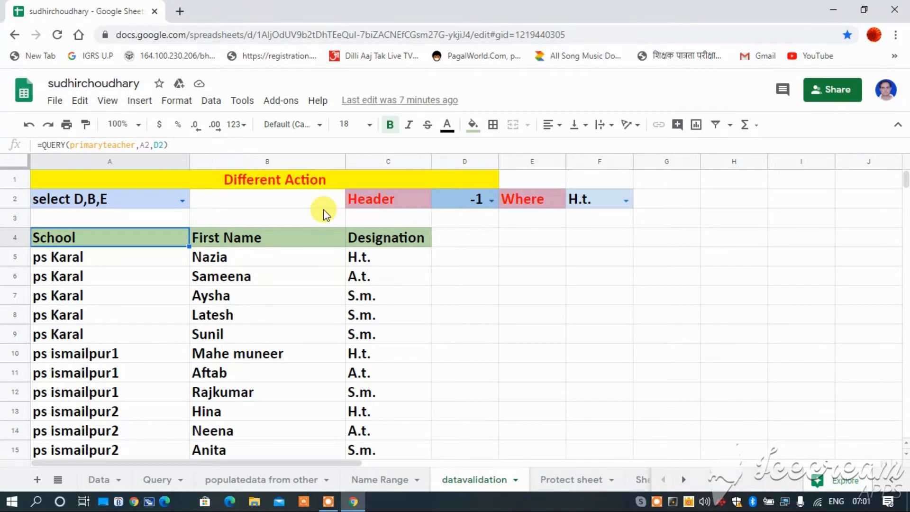
Step: Change the Header value in D2 successively to 2, 3 and 4 to compare the query's heading row
left_click(491, 201)
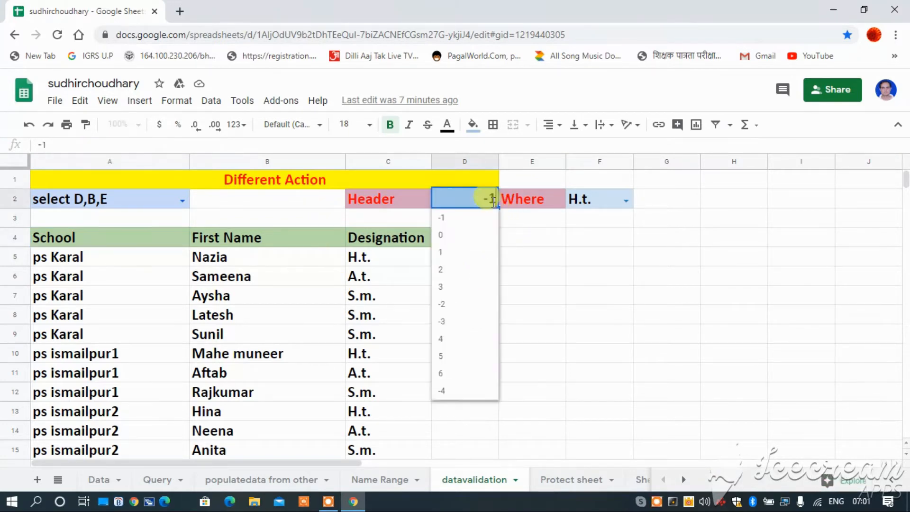
left_click(462, 270)
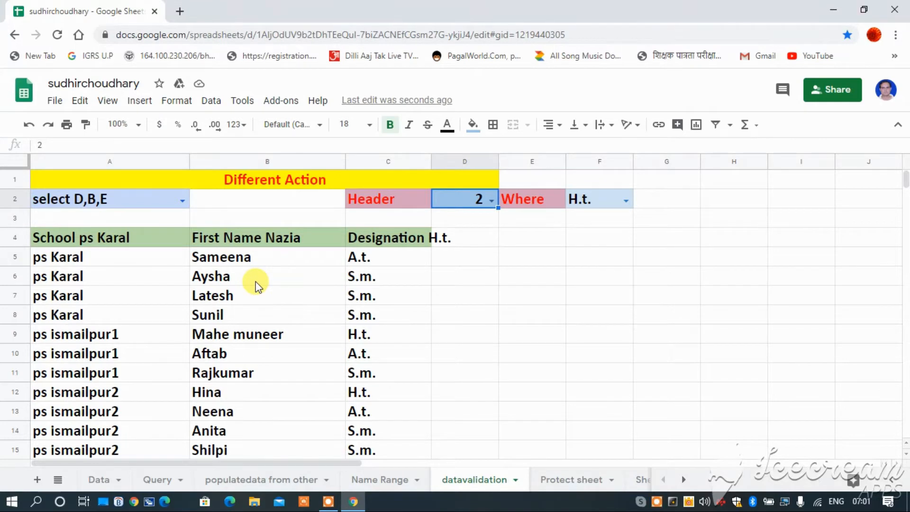
left_click(492, 199)
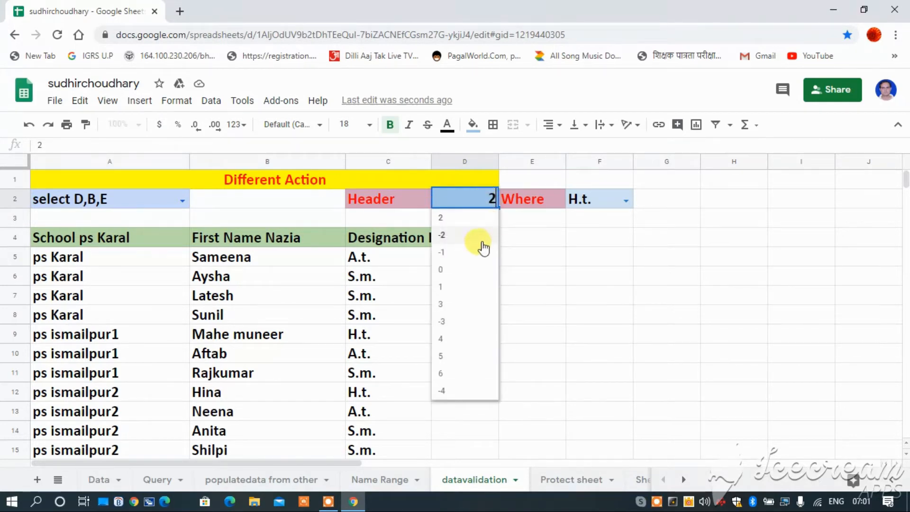
left_click(444, 304)
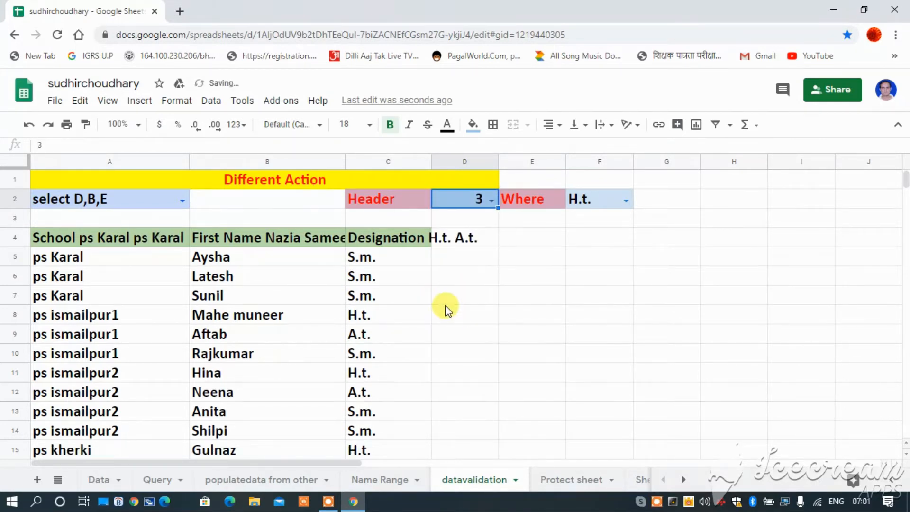
left_click(491, 201)
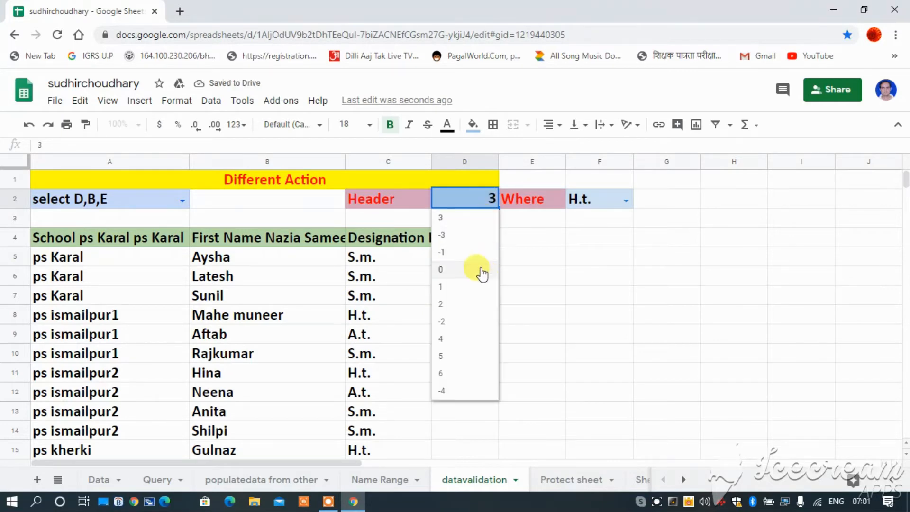
left_click(444, 338)
Step: Widen column B so the full First Name heading in row 4 fits
left_click(332, 161)
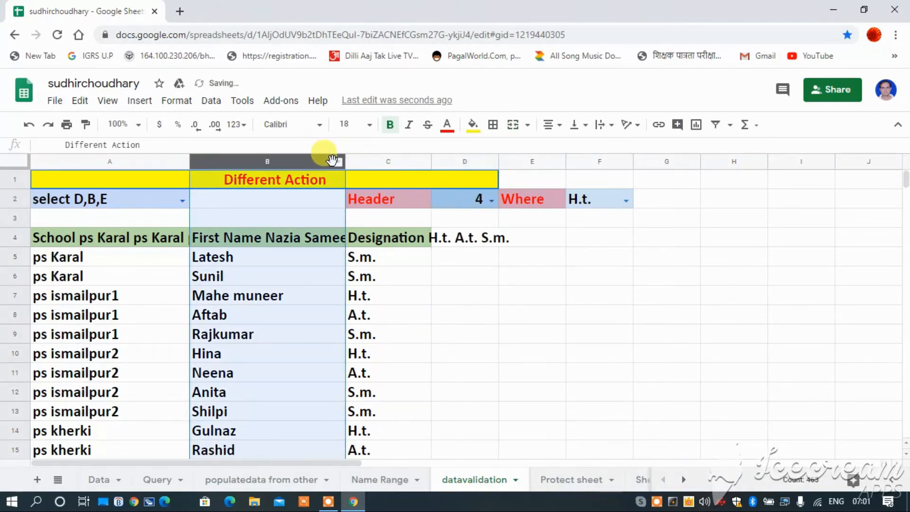
left_click_drag(331, 161, 437, 176)
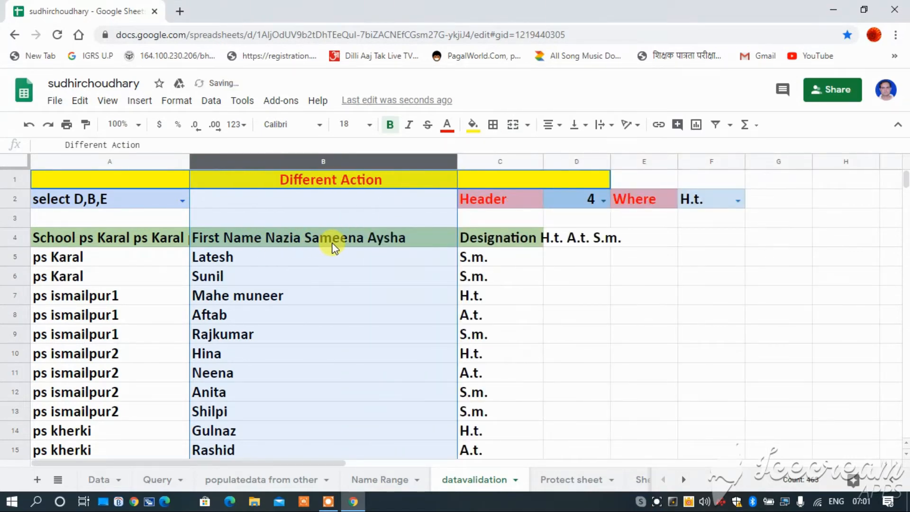
Step: Change the Header value in D2 successively to 5, -4, -1, 3 and back to -1 to compare the heading row
left_click(601, 200)
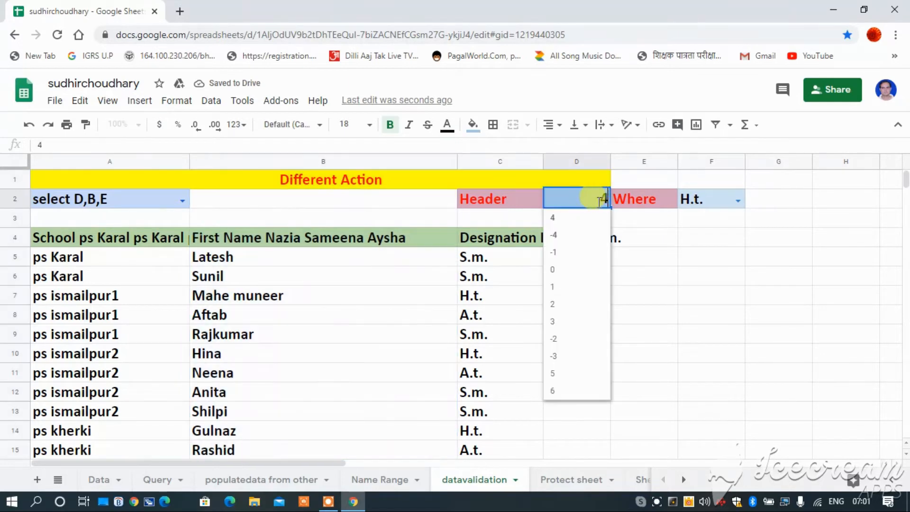
left_click(557, 373)
left_click(601, 199)
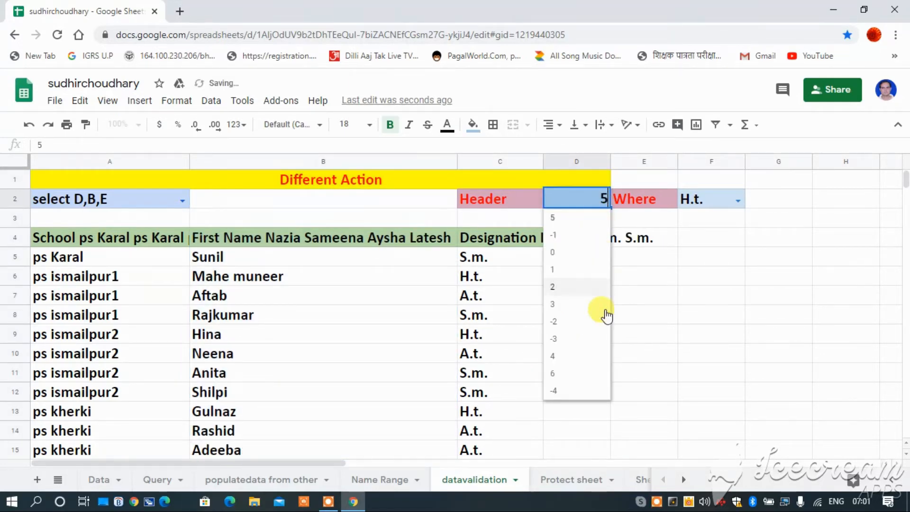
left_click(573, 393)
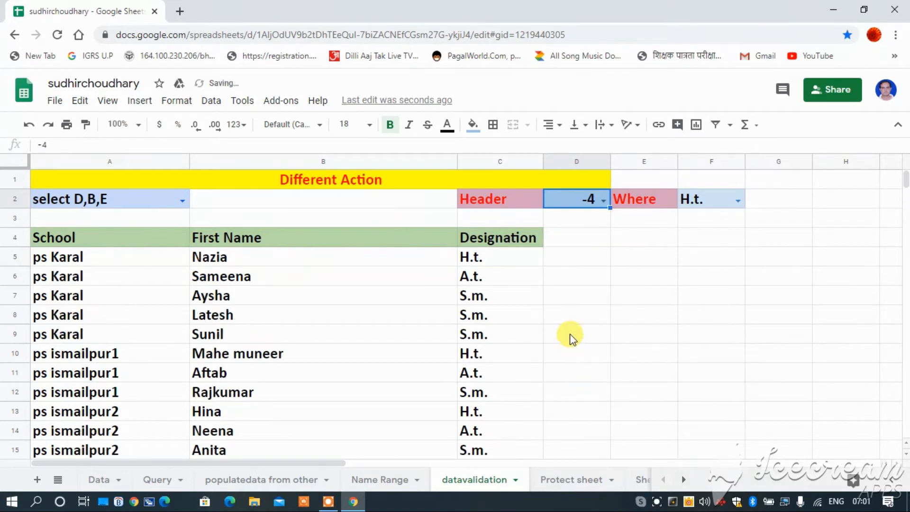
left_click(605, 200)
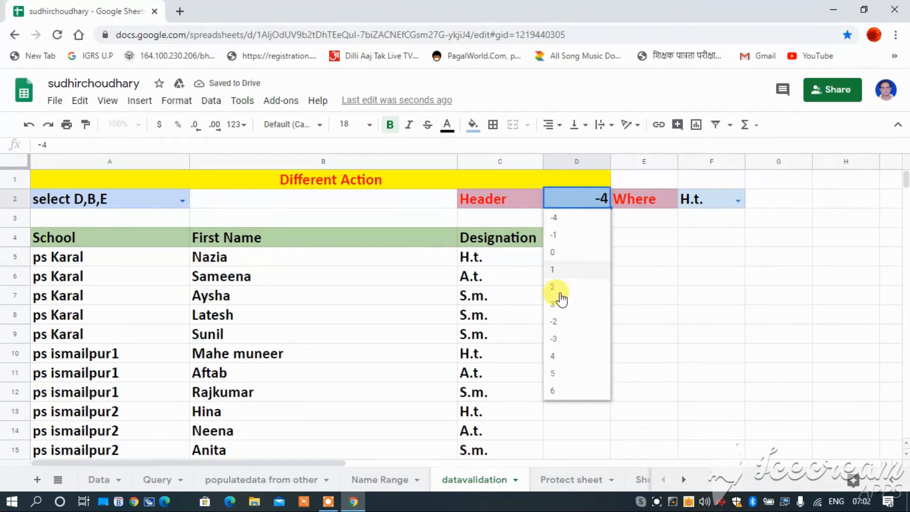
left_click(552, 236)
left_click(603, 200)
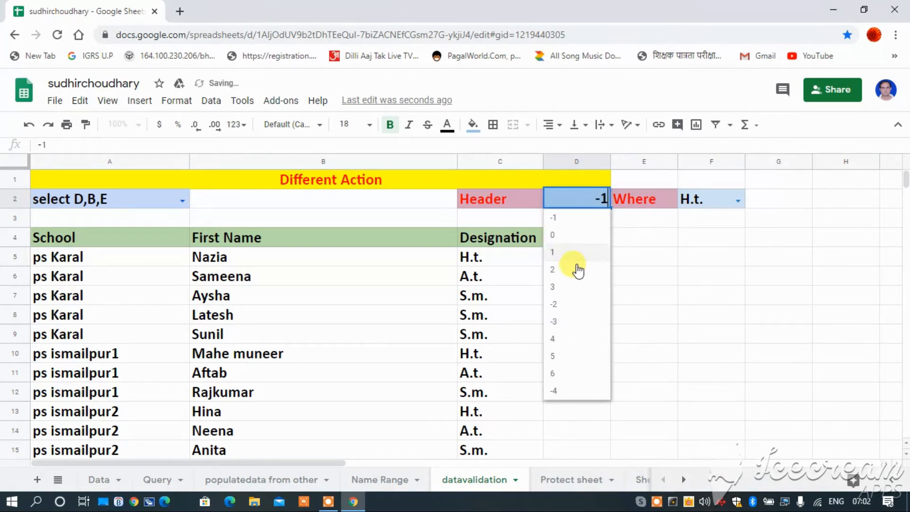
left_click(559, 286)
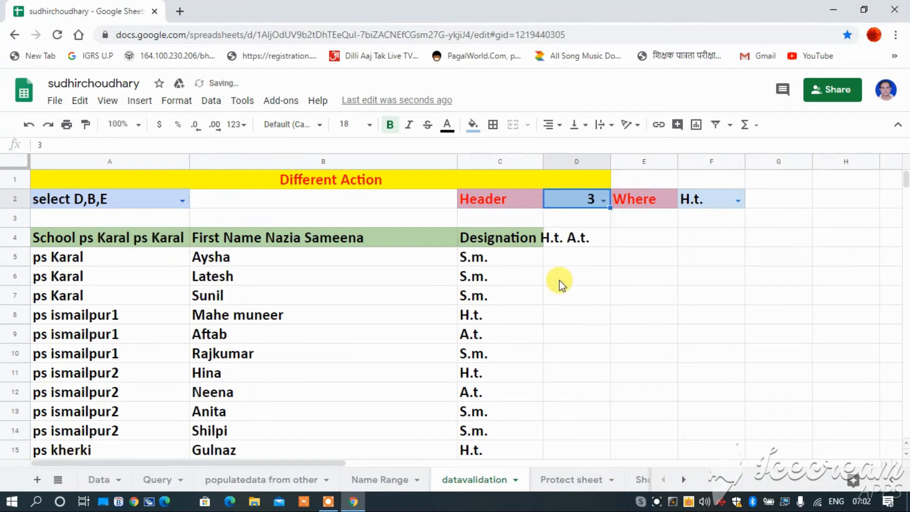
left_click(603, 202)
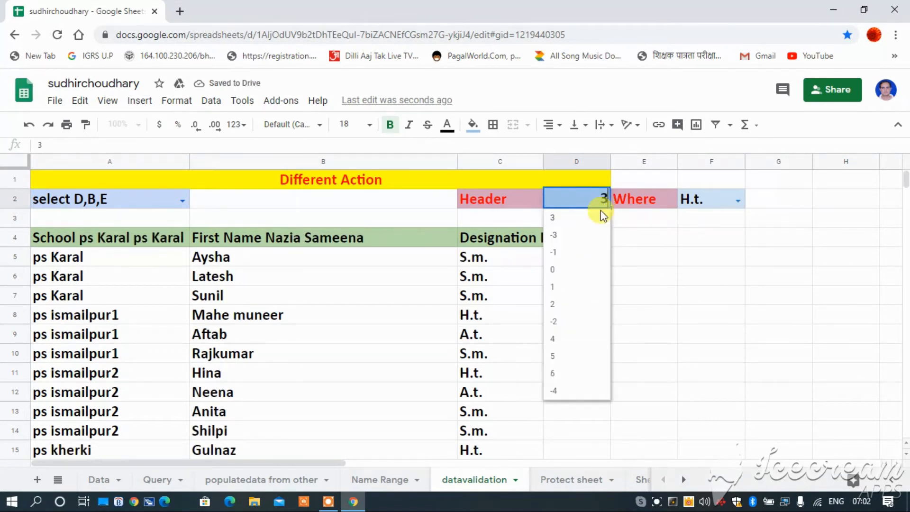
left_click(567, 255)
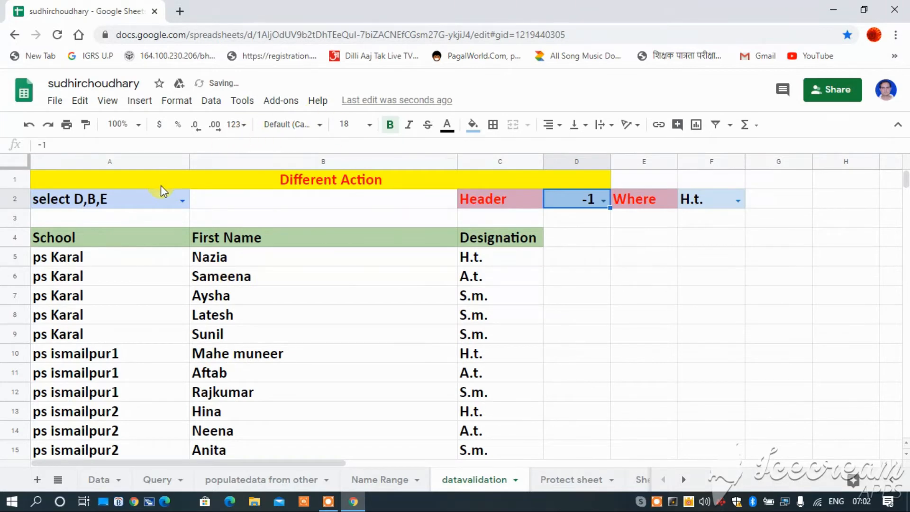
Step: Switch the query in A2 successively to "select*", "select A,B,C,D" and "select D,B" to compare the returned columns
double_click(181, 201)
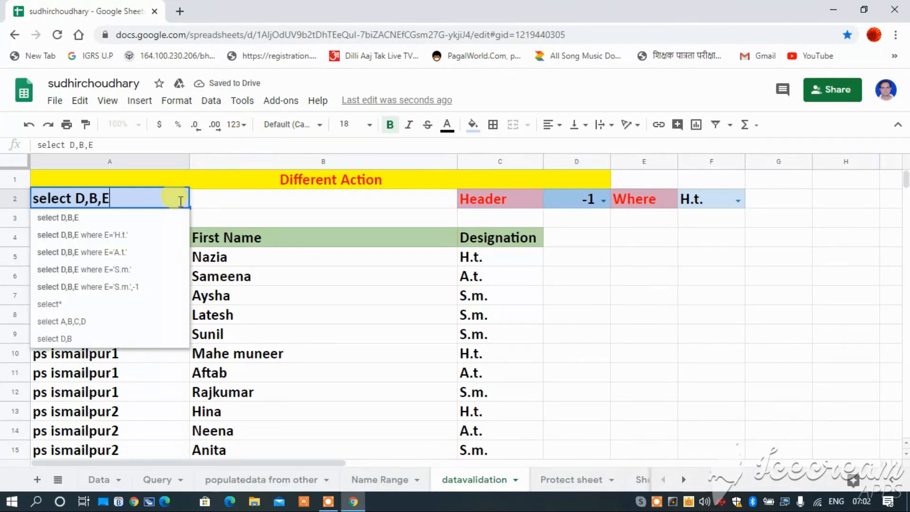
left_click(65, 304)
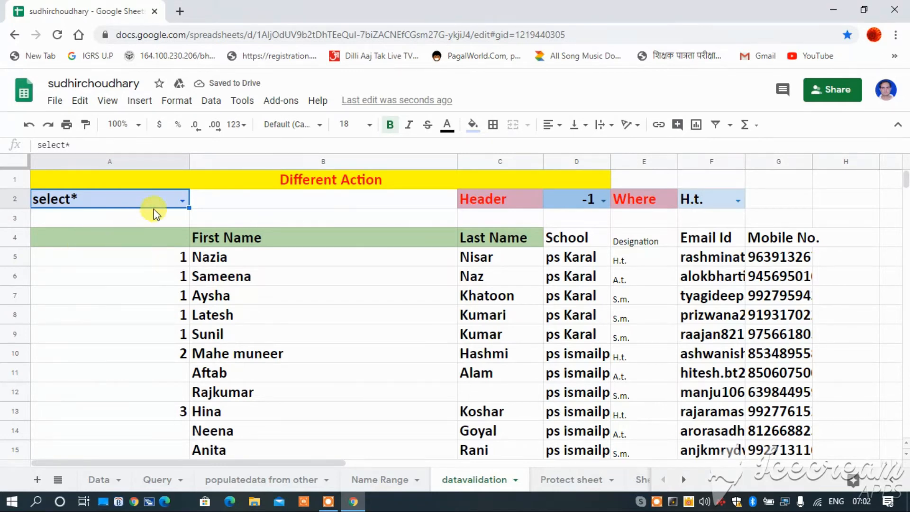
left_click(182, 199)
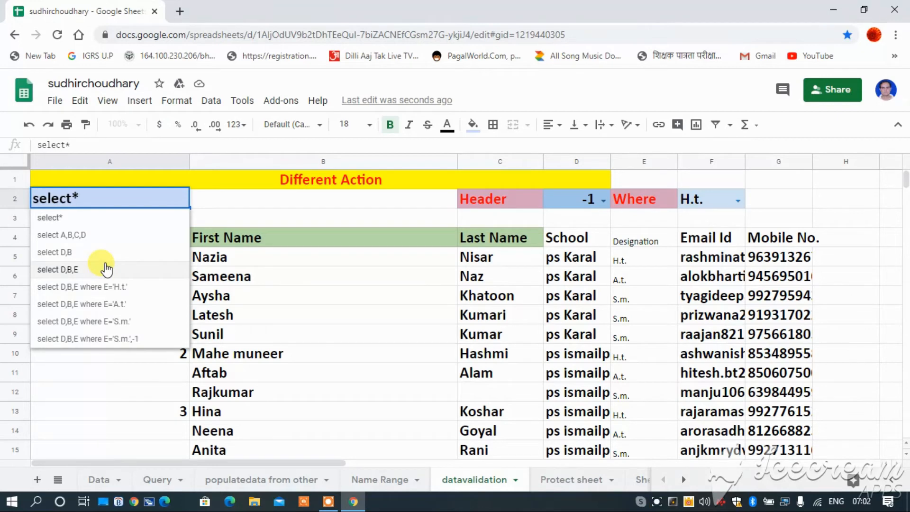
left_click(84, 235)
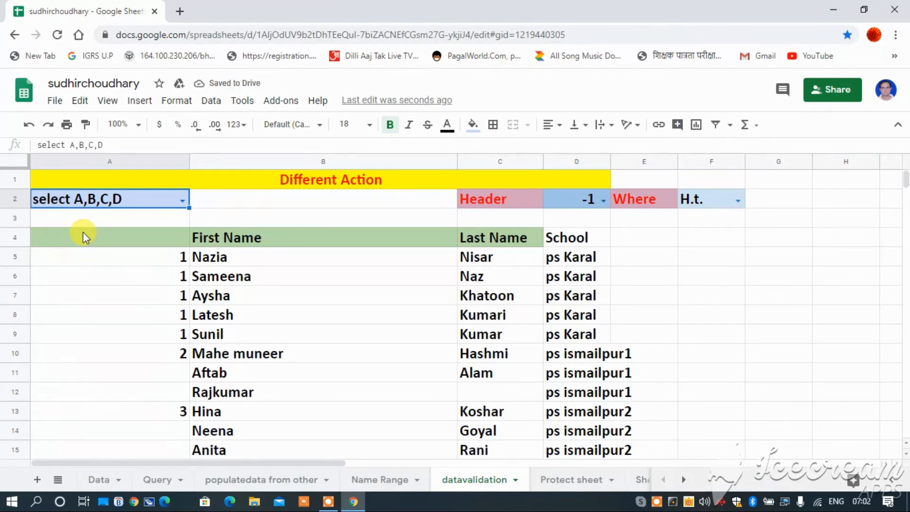
left_click(181, 200)
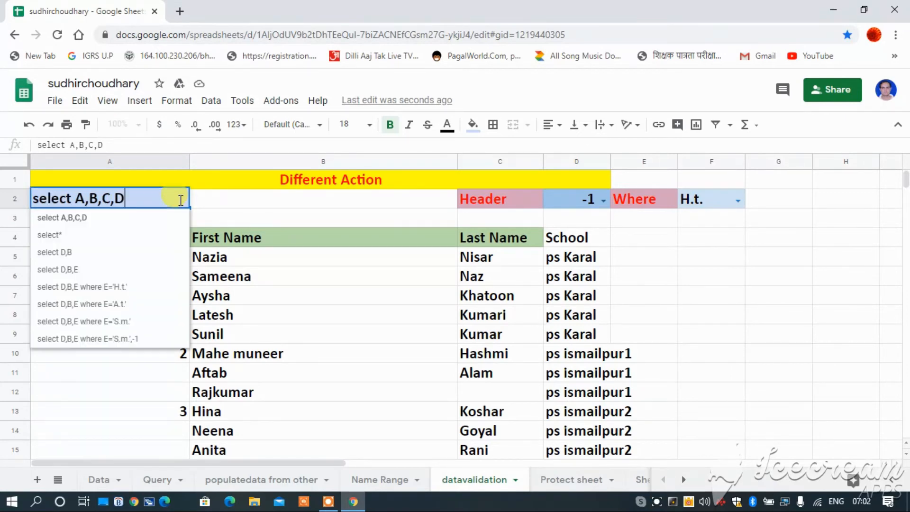
left_click(70, 253)
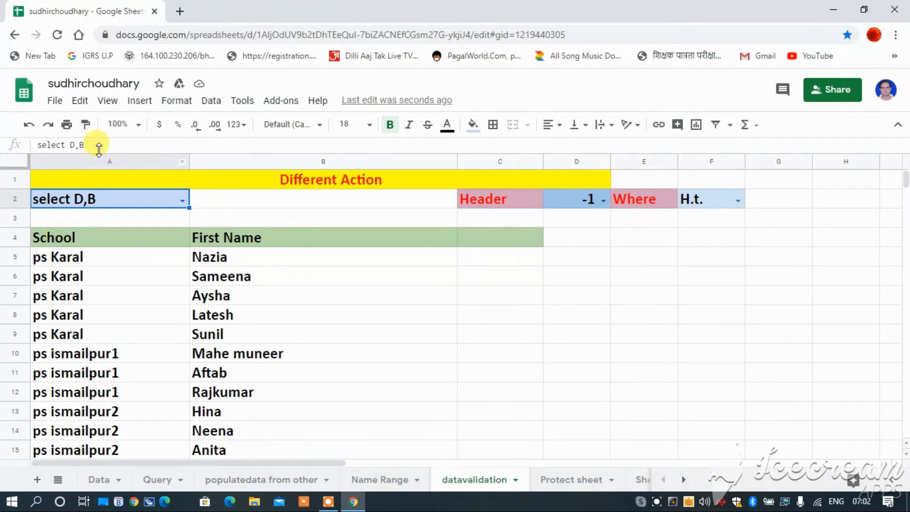
Step: Filter the query in A2 by designation, choosing "select D,B,E where E='H.t.'", the 'S.m.' version and finally the 'A.t.' version
left_click(183, 198)
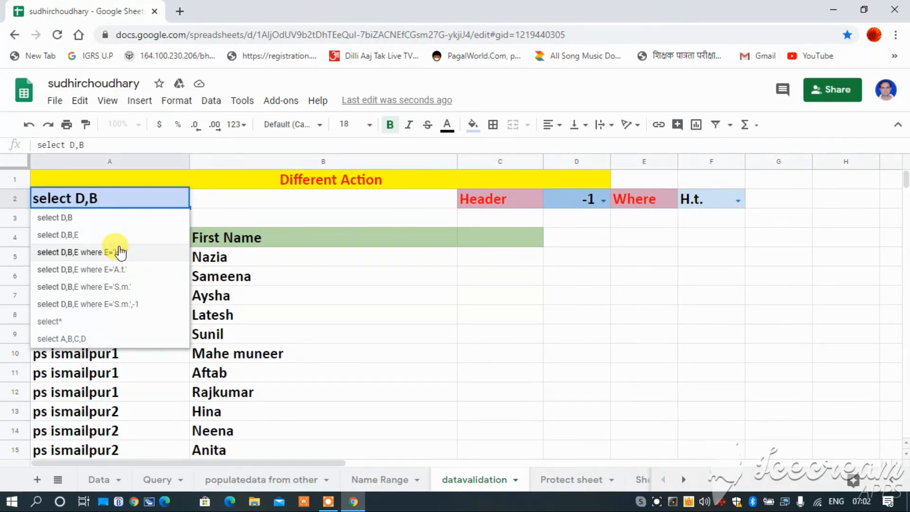
left_click(119, 253)
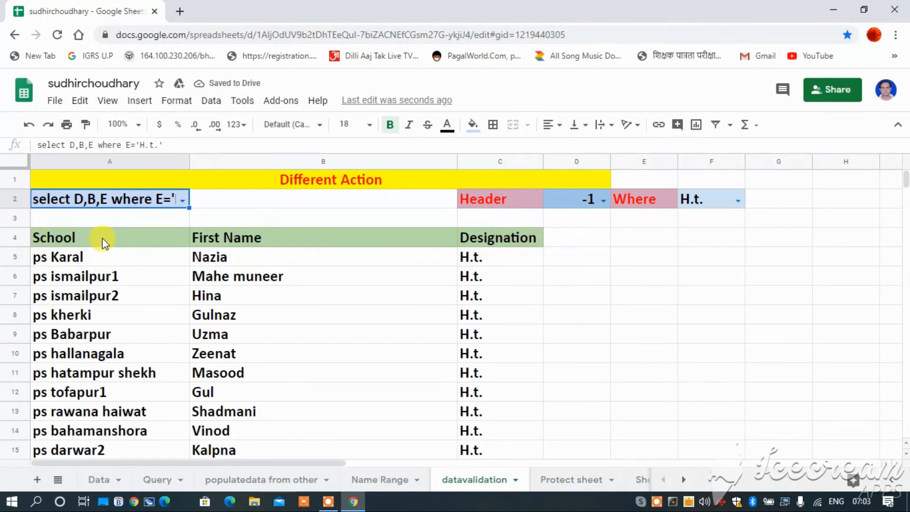
left_click(182, 202)
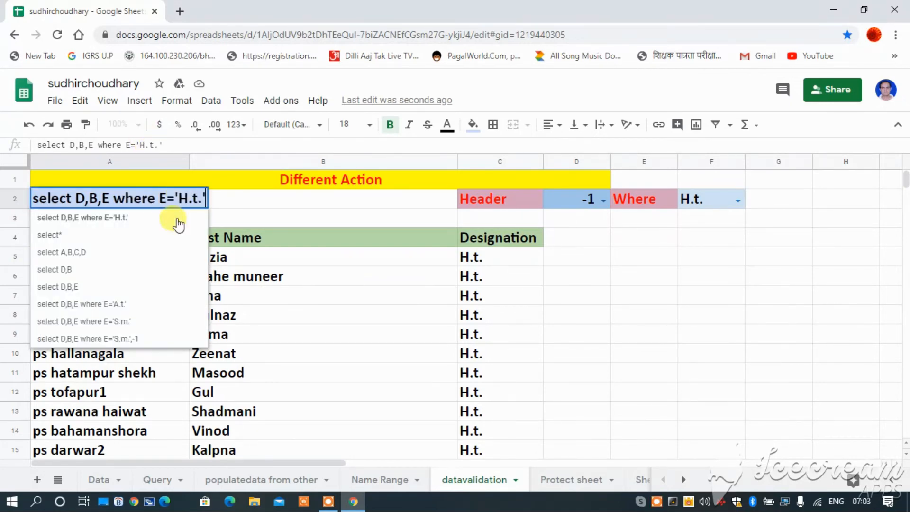
left_click(136, 322)
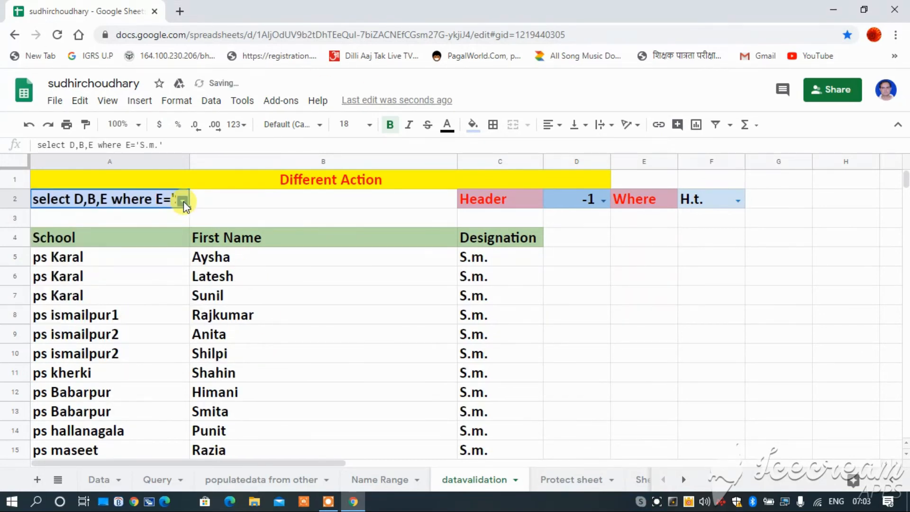
left_click(183, 201)
left_click(132, 339)
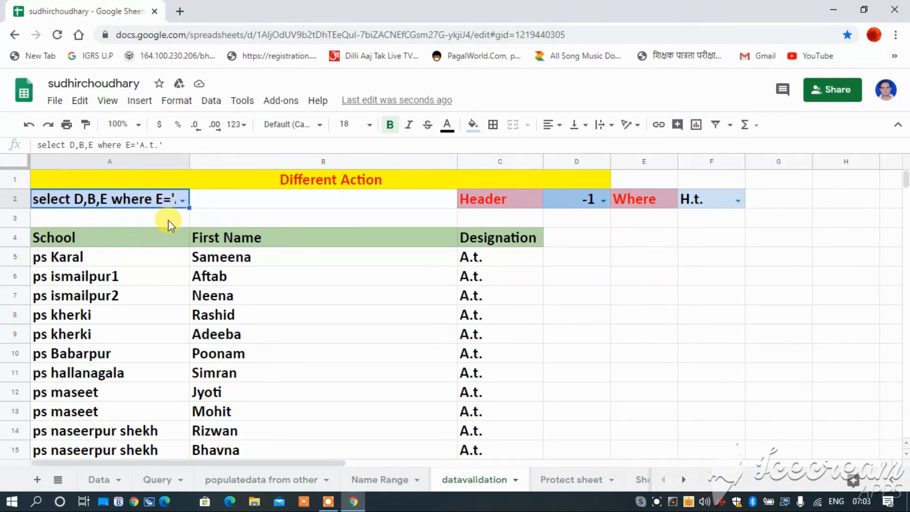
Step: Inspect the QUERY formula in A4 and review the query options available in A2 without changing the selection
left_click(182, 239)
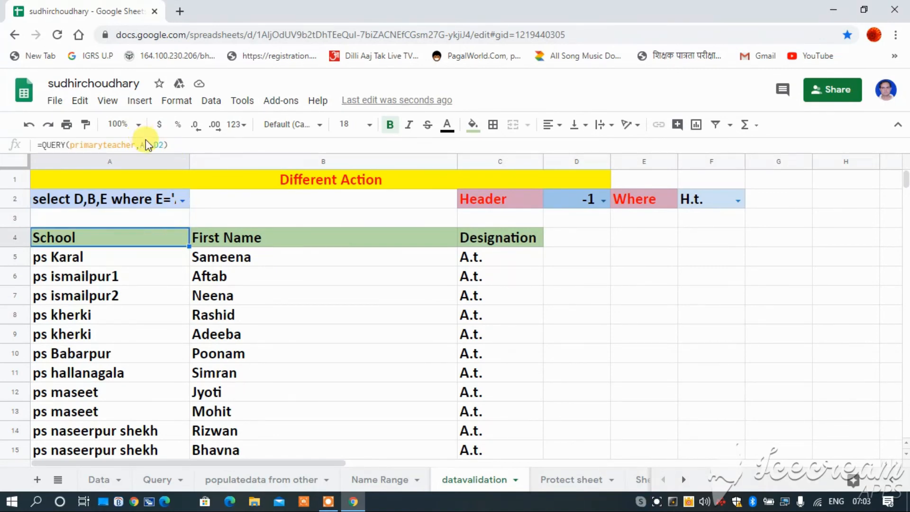
double_click(183, 199)
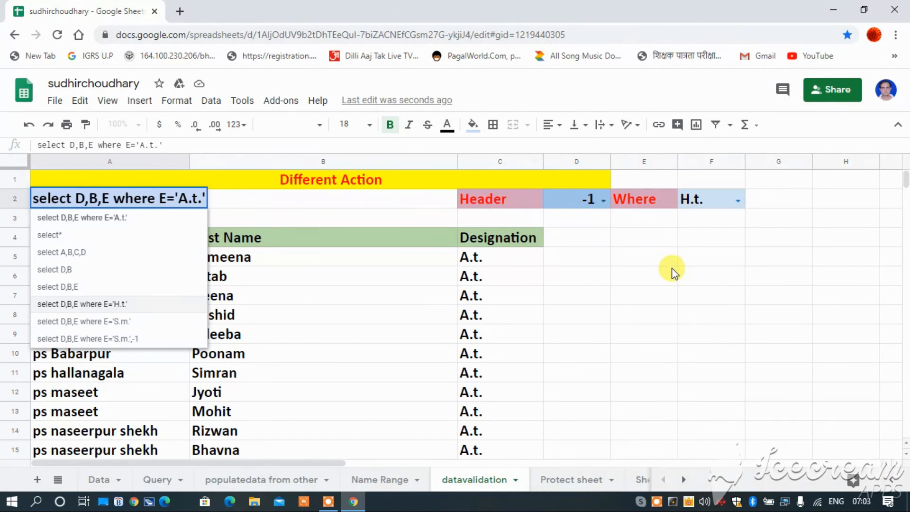
left_click(269, 213)
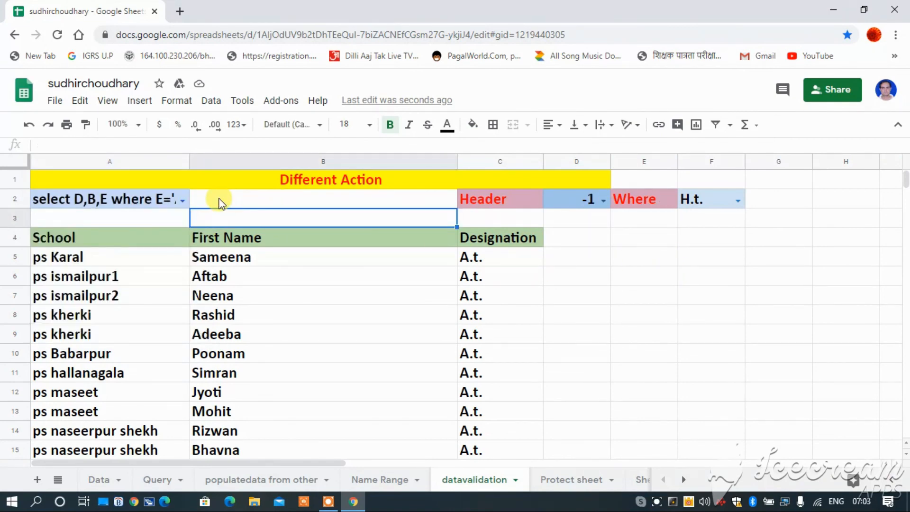
left_click(185, 201)
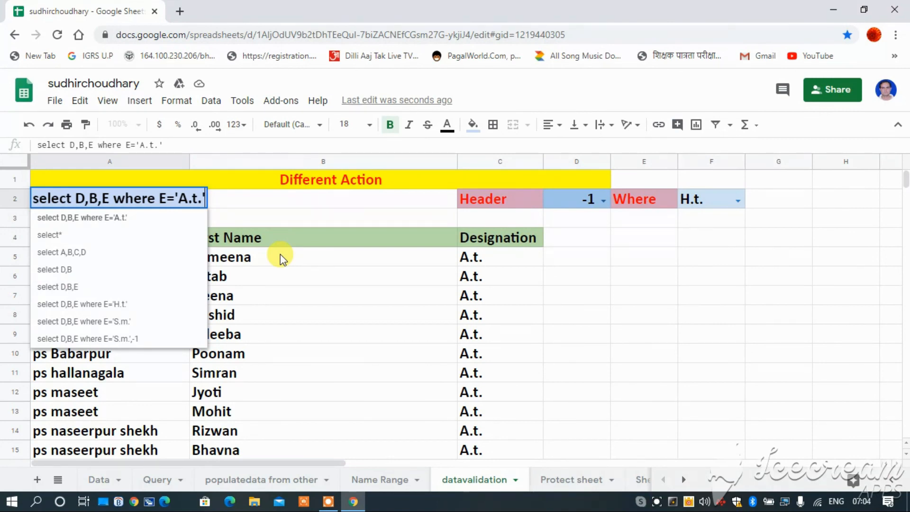
left_click(294, 212)
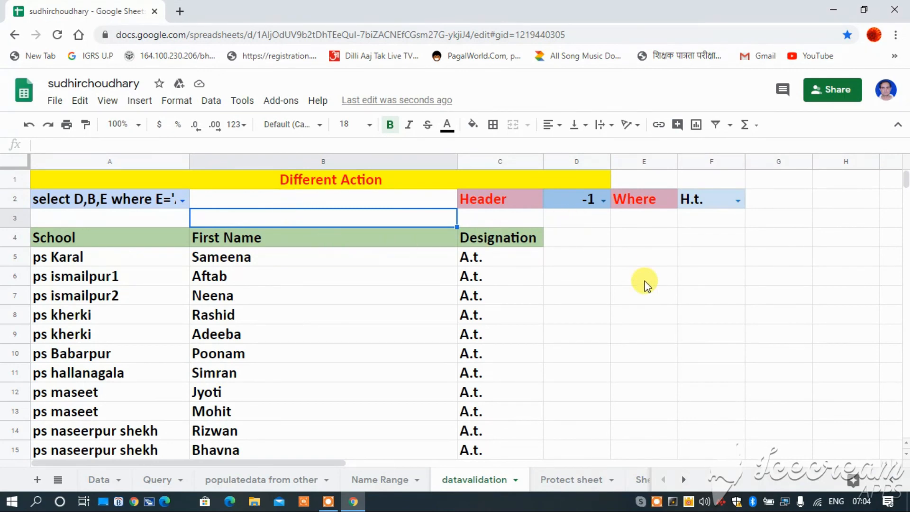